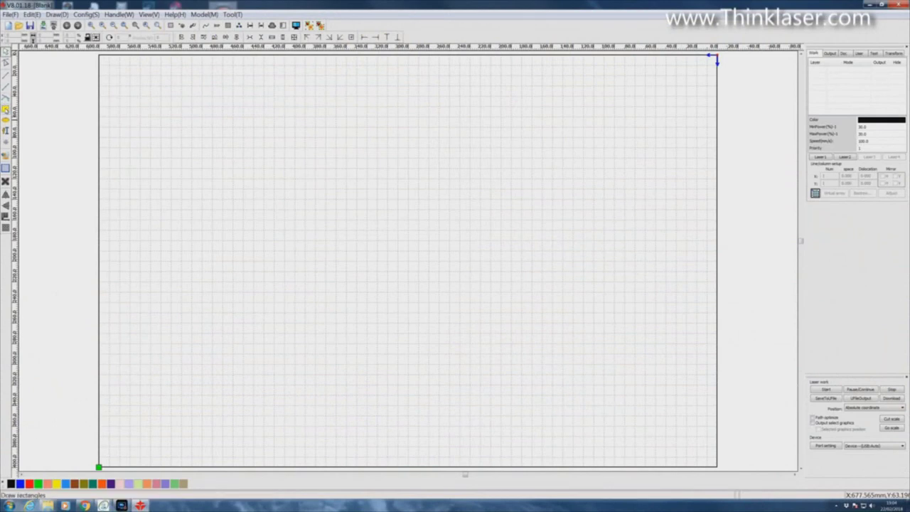
Draw a rectangle in the upper middle of the work area and set its size to 50 mm wide and 25 mm high
click(5, 109)
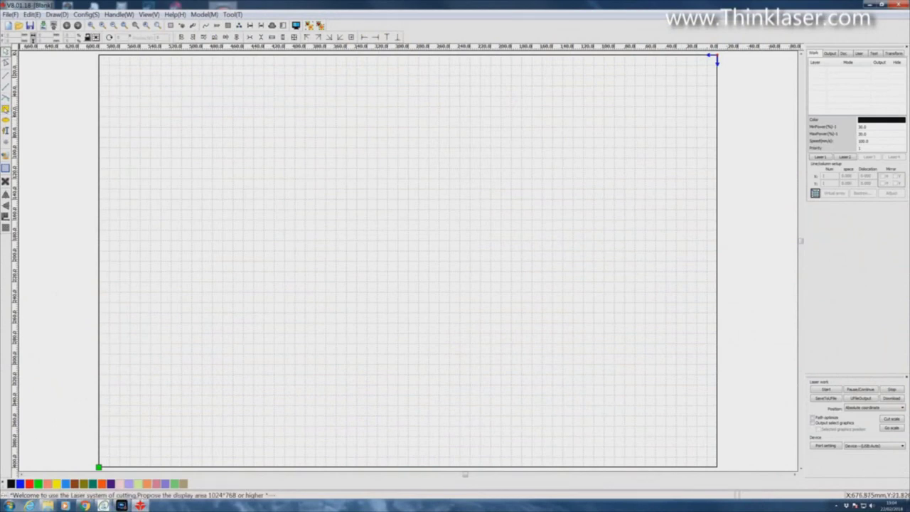
drag(260, 178, 410, 251)
text(50)
key(Return)
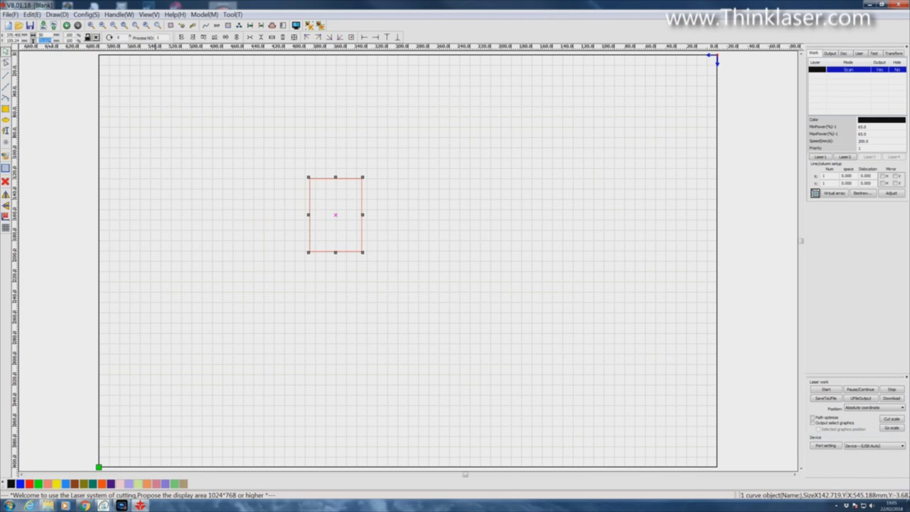
text(5)
key(Return)
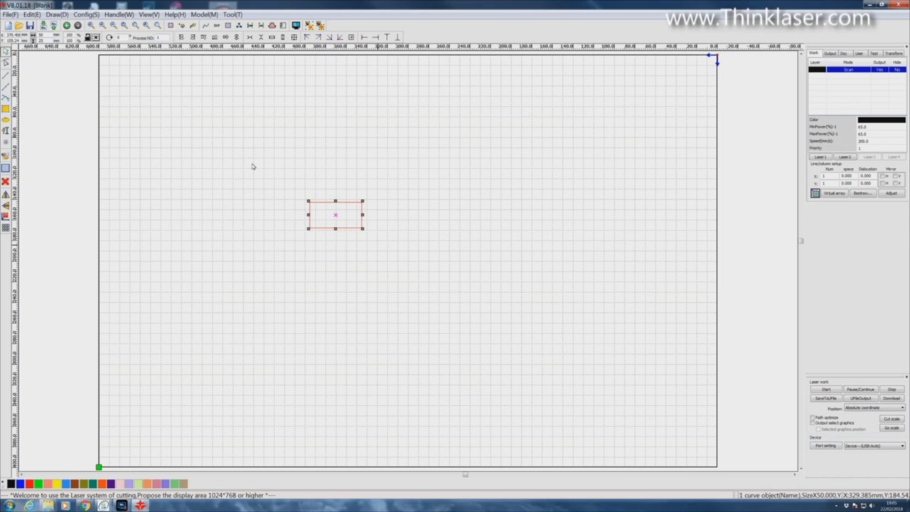
Paste three copies of the rectangle, placing one above the original and two in a row beside it
click(223, 113)
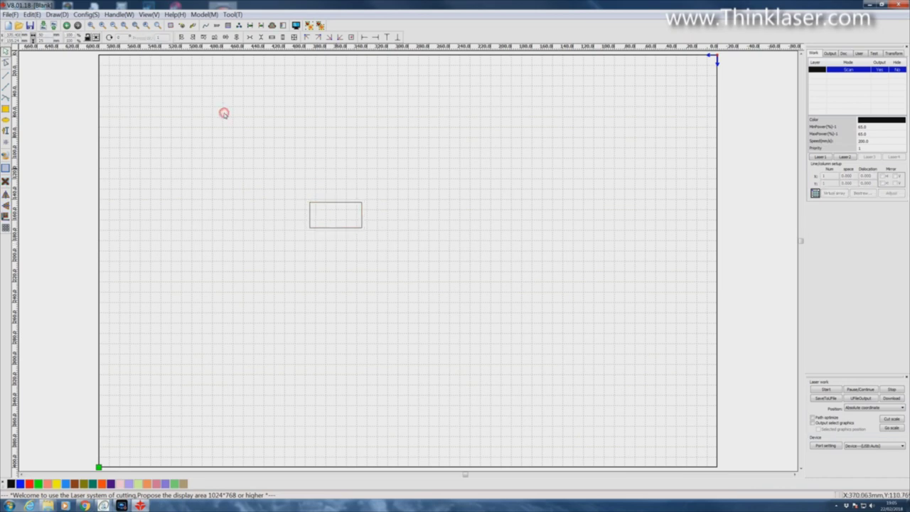
key(ctrl+v)
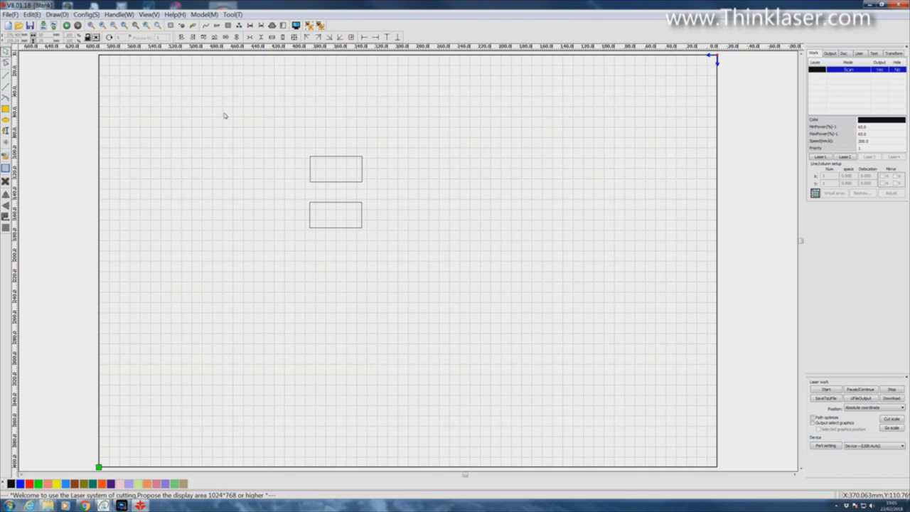
click(272, 145)
key(ctrl+v)
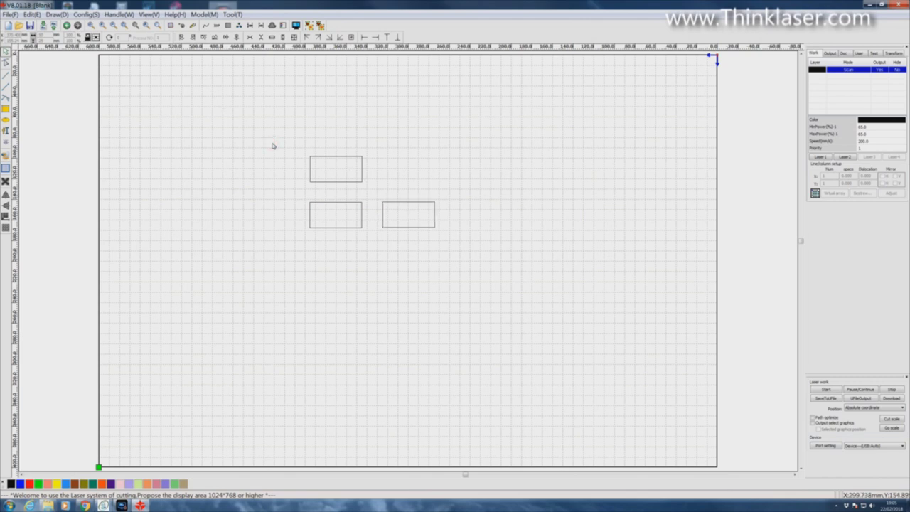
click(319, 143)
key(ctrl+v)
Assign the original rectangle to the blue layer and set that layer's cutting speed to 8 mm/s
drag(296, 193, 373, 241)
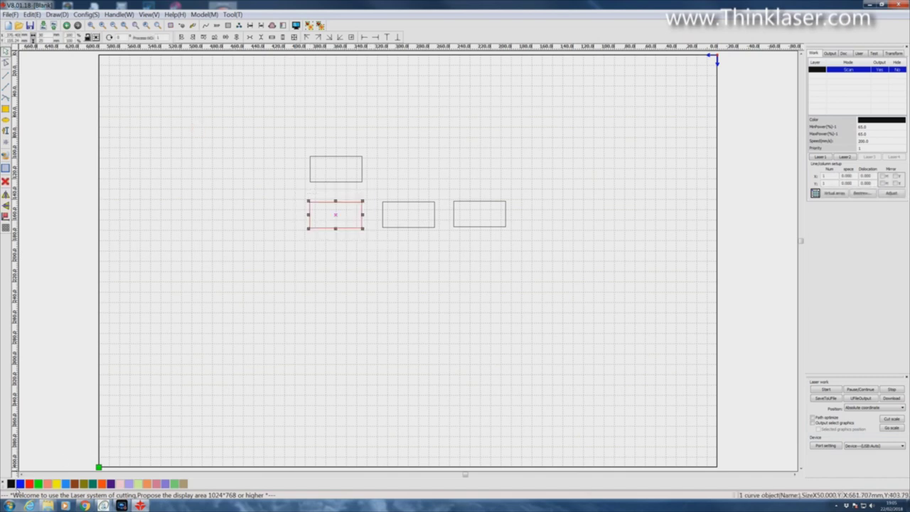
click(20, 483)
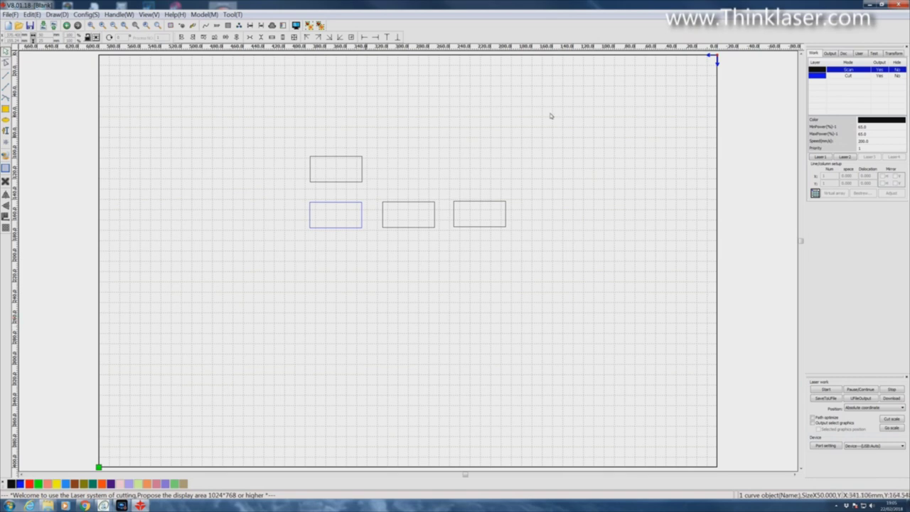
double_click(847, 75)
double_click(464, 188)
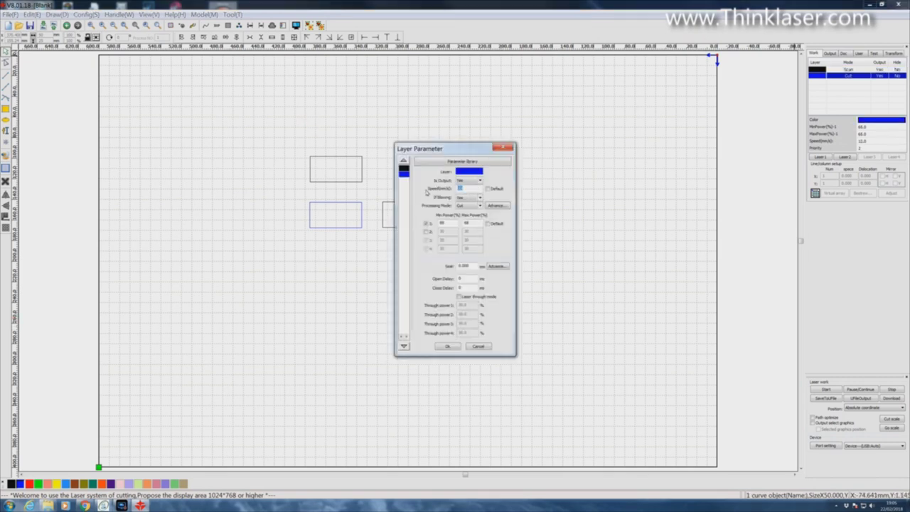
click(479, 197)
click(479, 198)
click(448, 346)
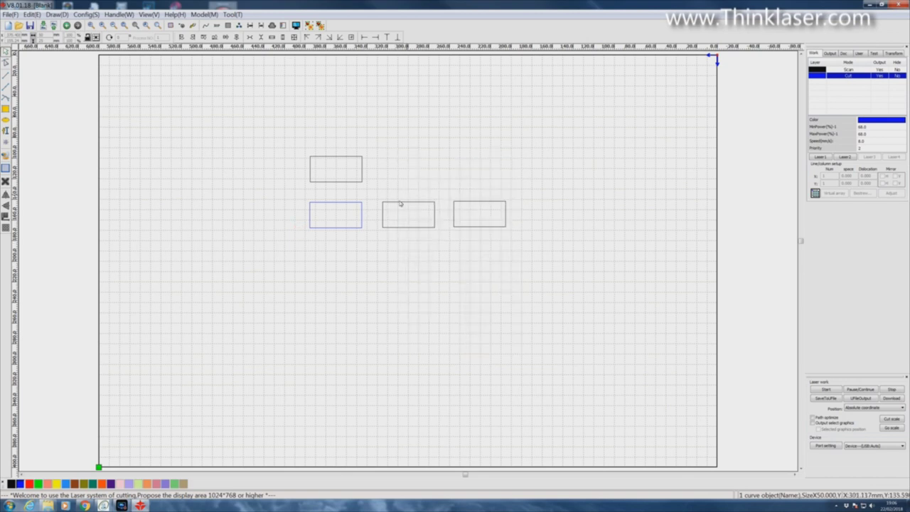
Resize the middle rectangle of the lower row to 48 mm wide and 23 mm high
drag(375, 197, 440, 239)
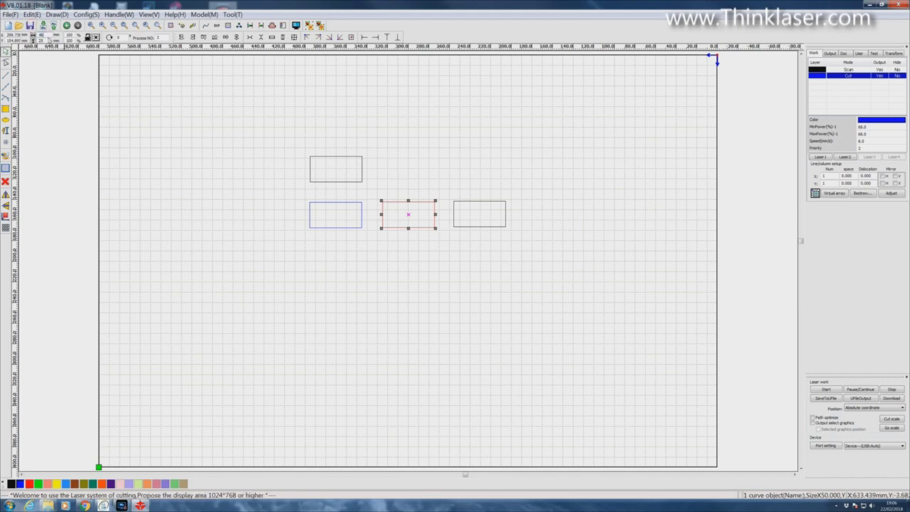
key(Return)
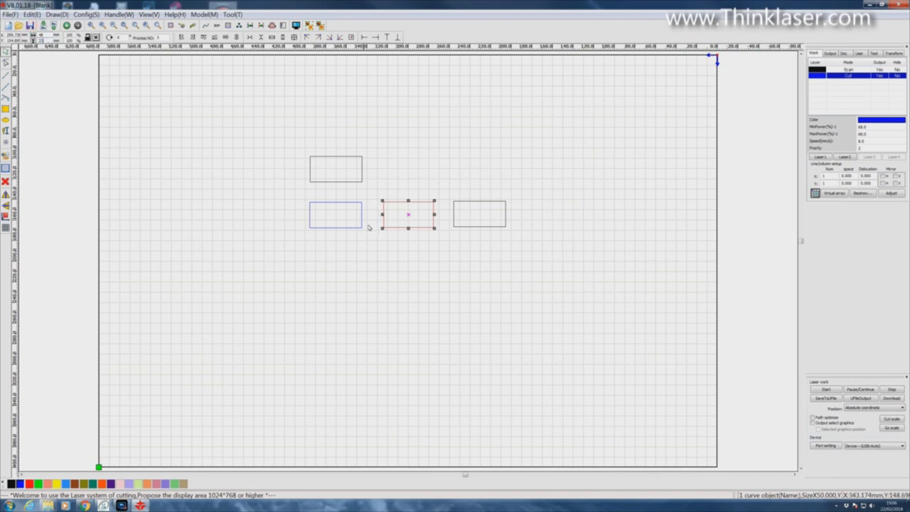
click(263, 166)
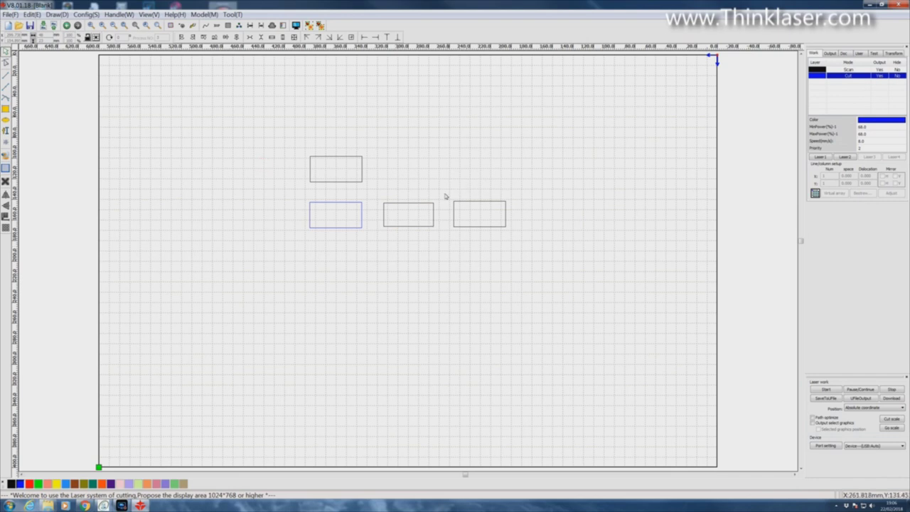
Resize the rightmost rectangle of the lower row to 46 mm wide and 21 mm high
drag(445, 193, 534, 238)
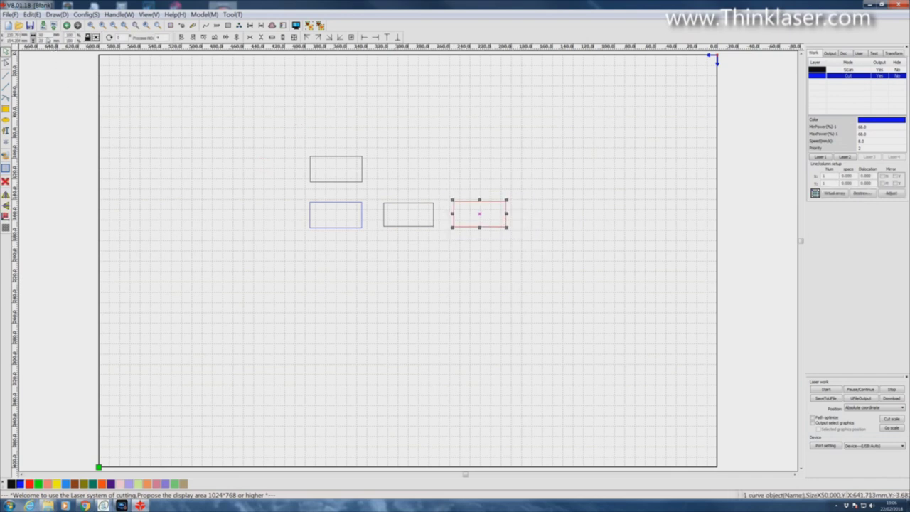
double_click(40, 34)
text(45)
key(Return)
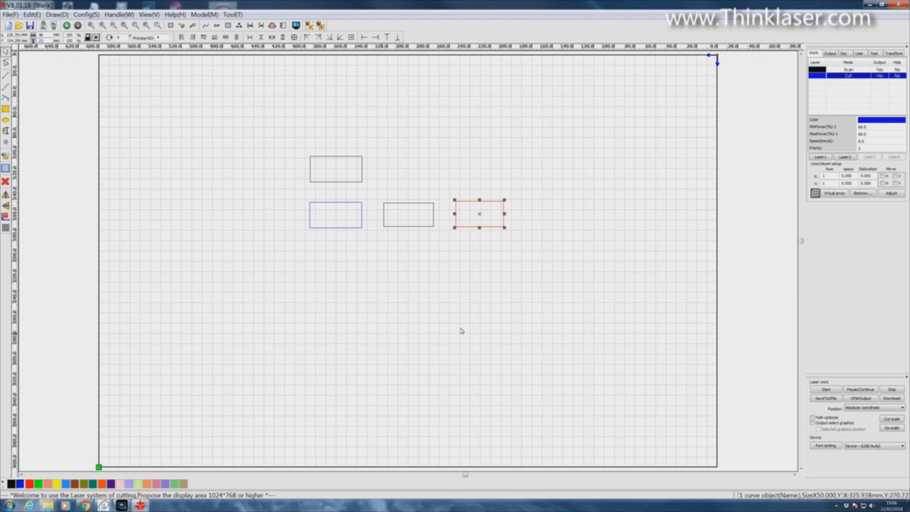
Centre the three lower rectangles on one another and move the spare rectangle to just above the nested frame
drag(298, 198, 537, 240)
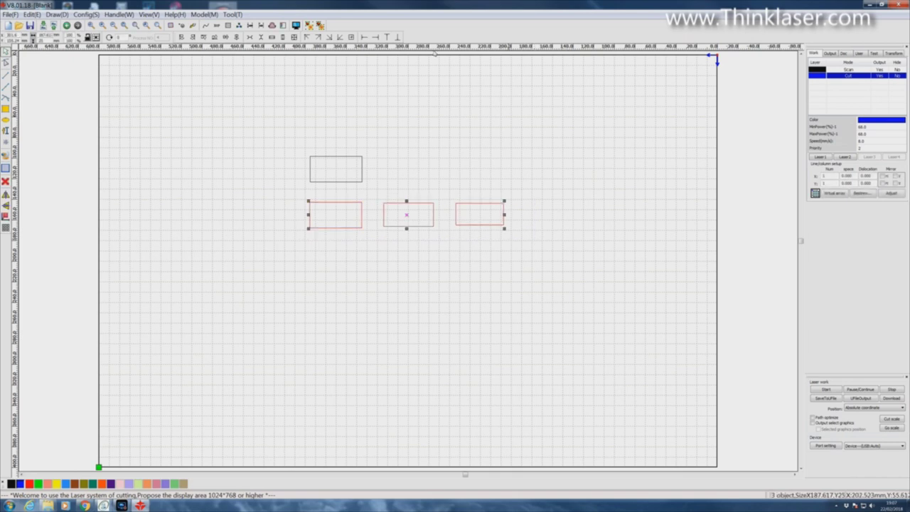
click(237, 36)
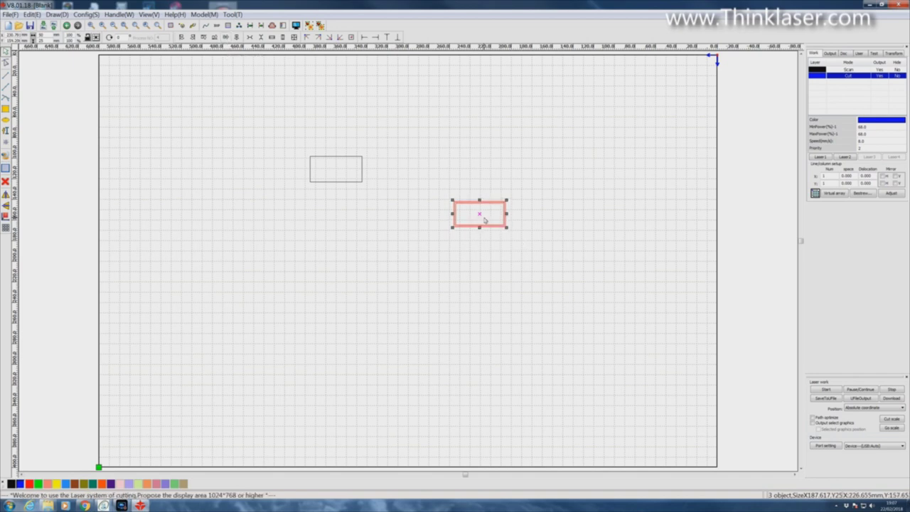
scroll(485, 220, up, 4)
scroll(485, 220, down, 3)
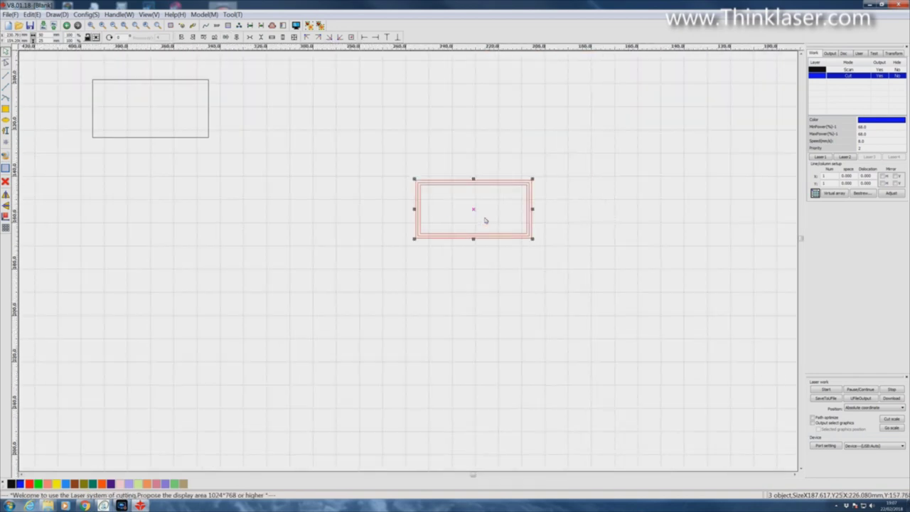
drag(160, 109, 473, 126)
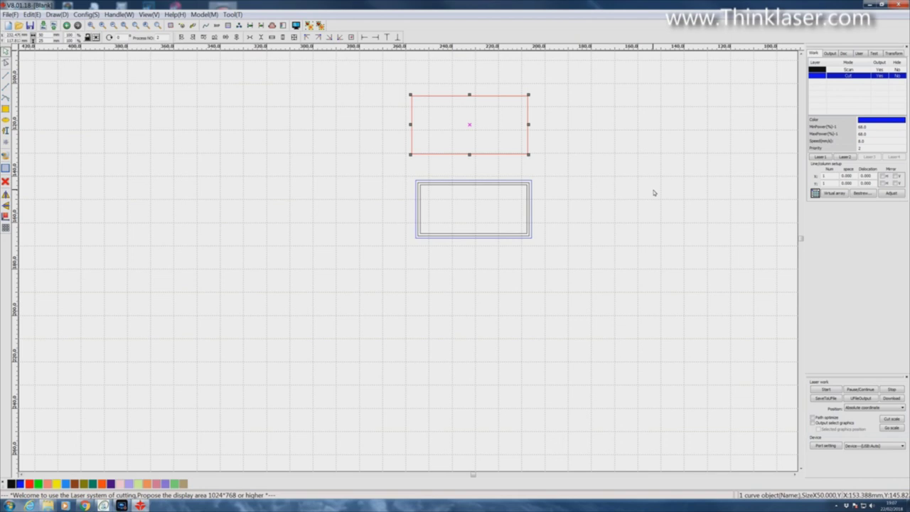
Review the black scan layer's speed, power, scan mode and interval parameters
click(426, 161)
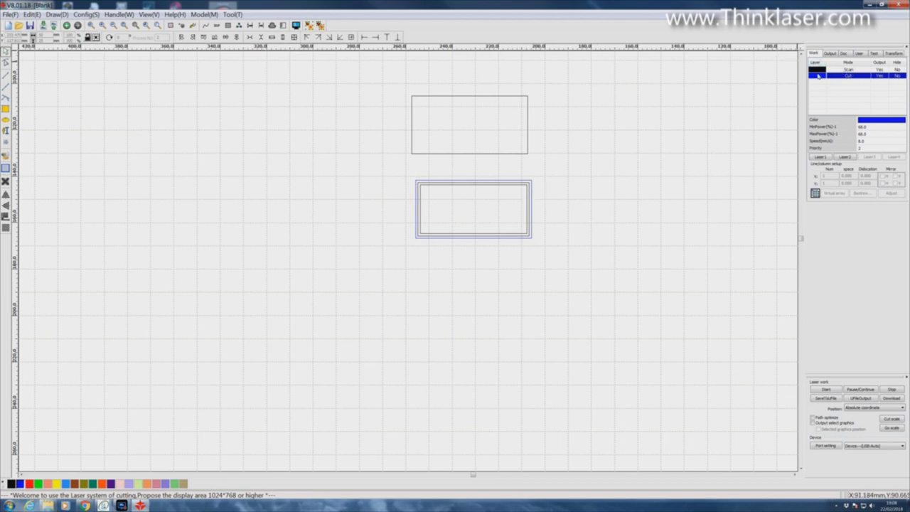
double_click(818, 69)
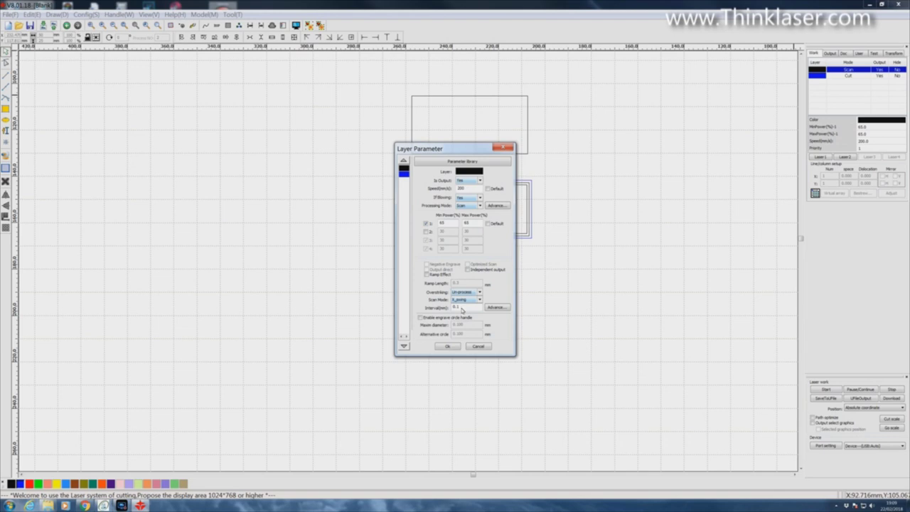
click(447, 345)
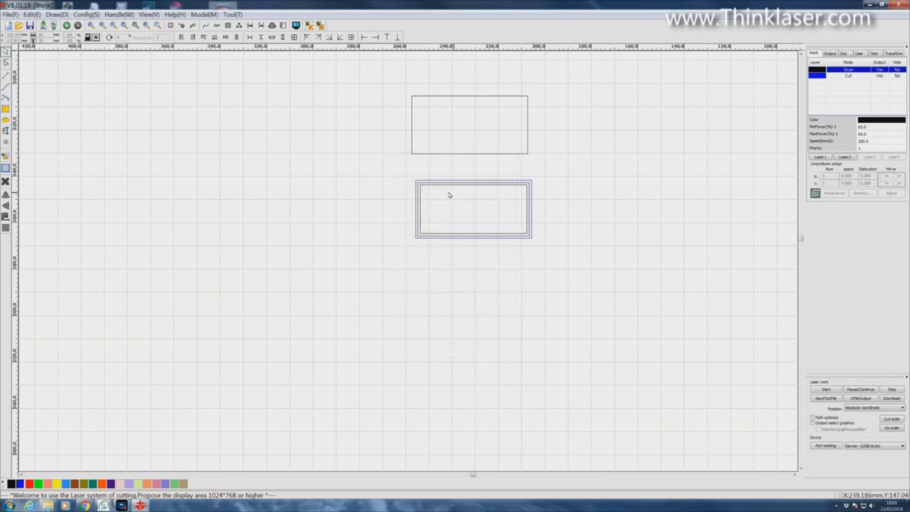
Add the text TEST in Arial and place it in the upper half of the nested rectangles
click(5, 130)
click(477, 237)
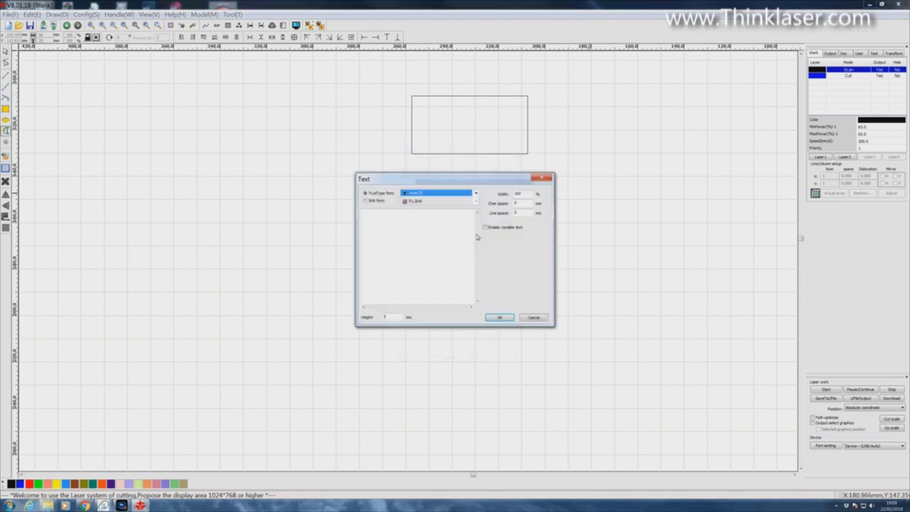
click(475, 194)
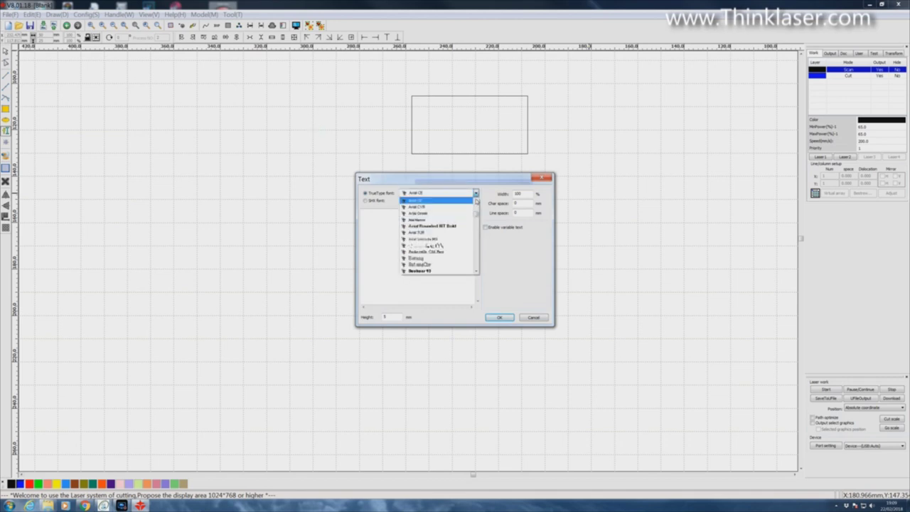
drag(476, 202, 317, 134)
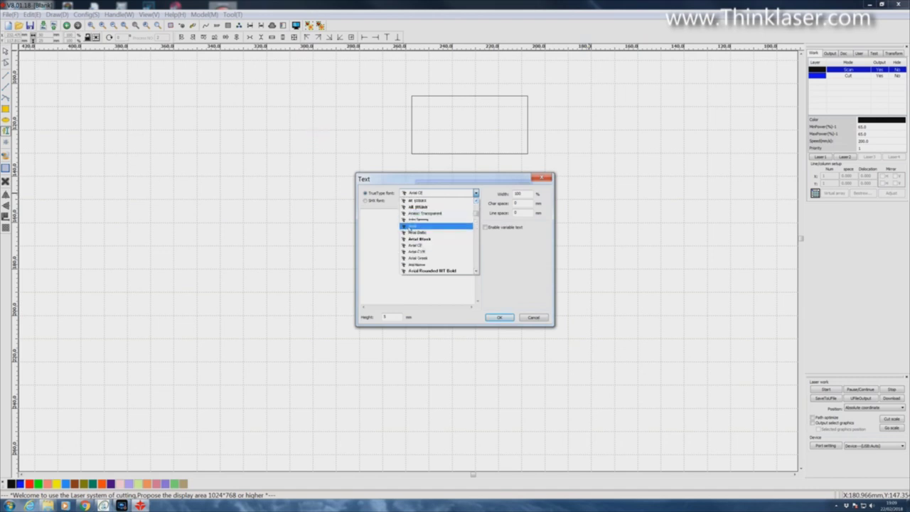
click(412, 227)
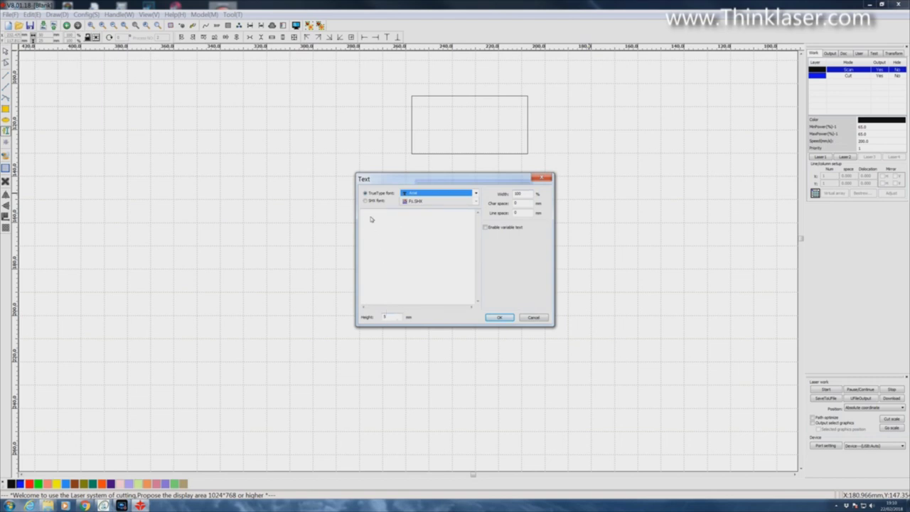
click(246, 145)
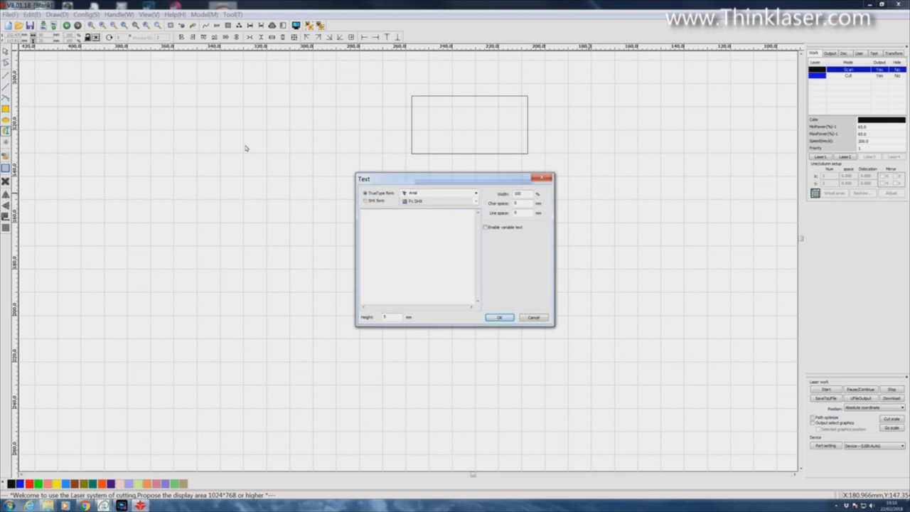
text(XT)
key(Return)
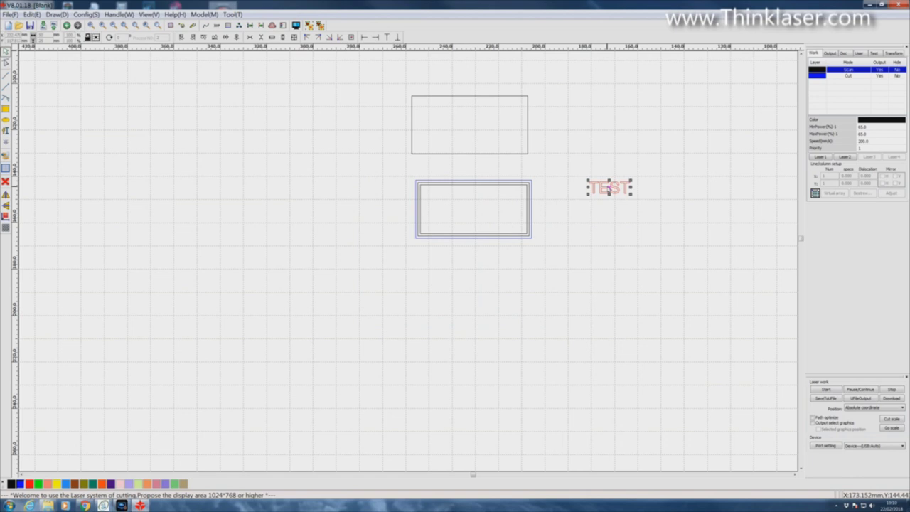
drag(609, 186, 472, 198)
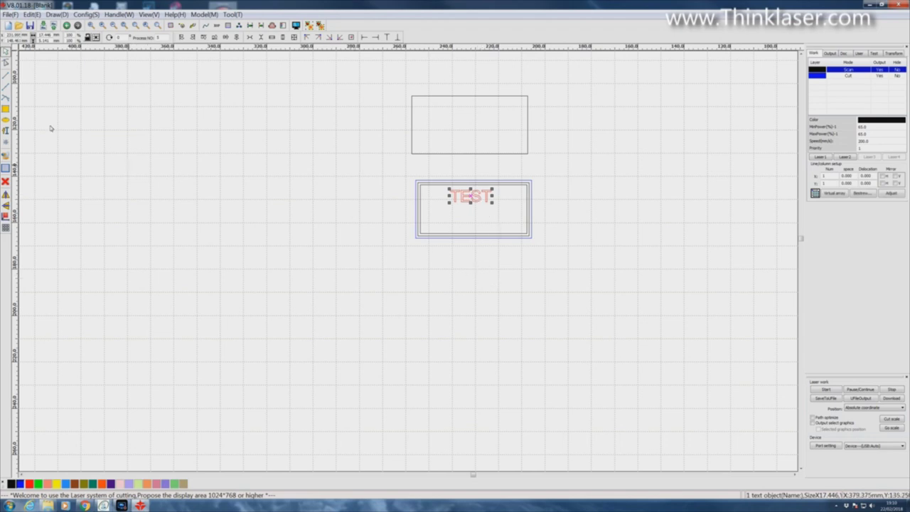
Add the text TOP SECRET in Arial Black outside the nested rectangles
click(232, 145)
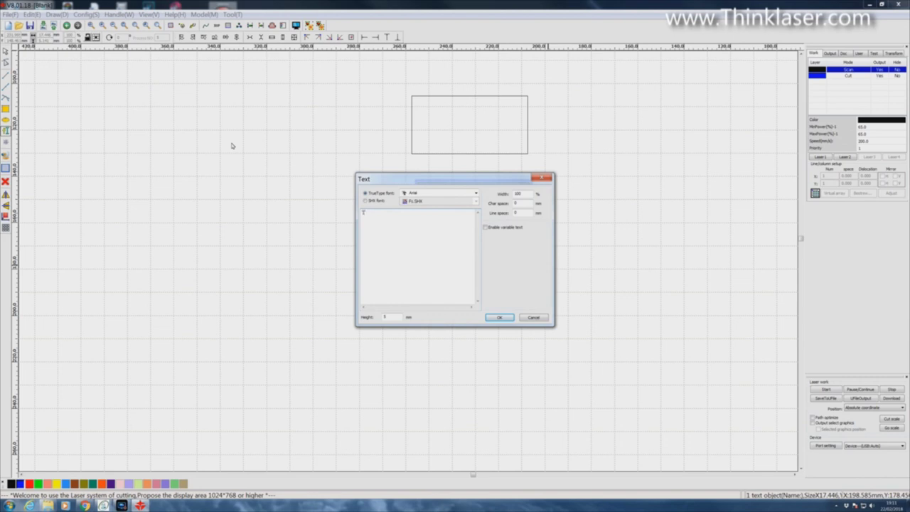
text(TOP SECRET)
click(476, 193)
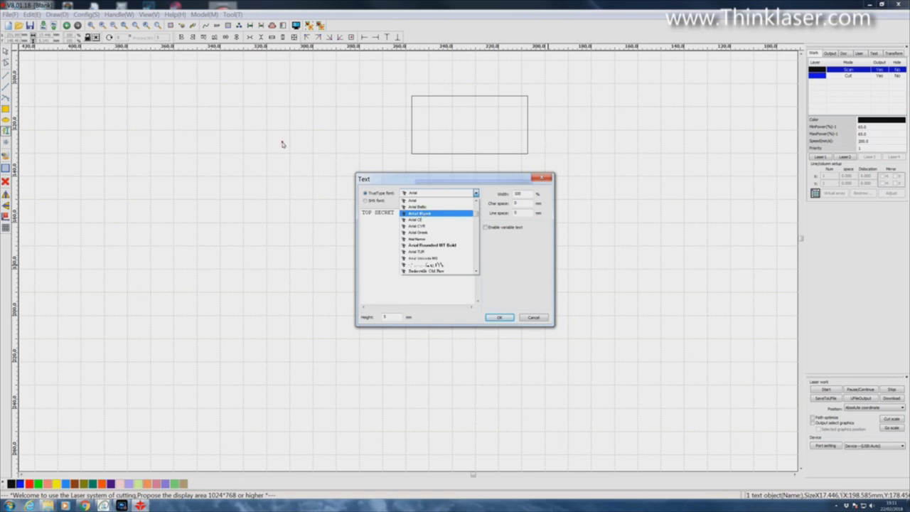
click(424, 213)
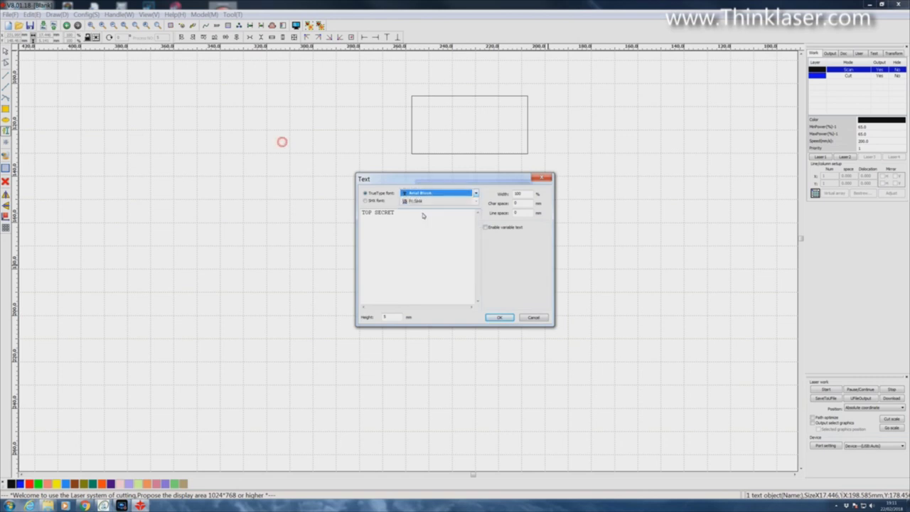
click(499, 317)
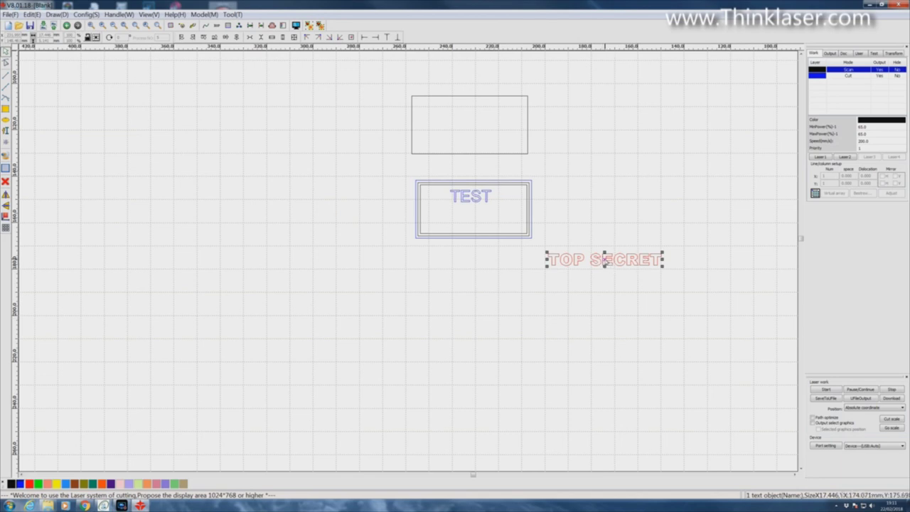
Narrow the TOP SECRET text to about 41 mm wide and place it below TEST inside the nested rectangles
drag(604, 260, 612, 222)
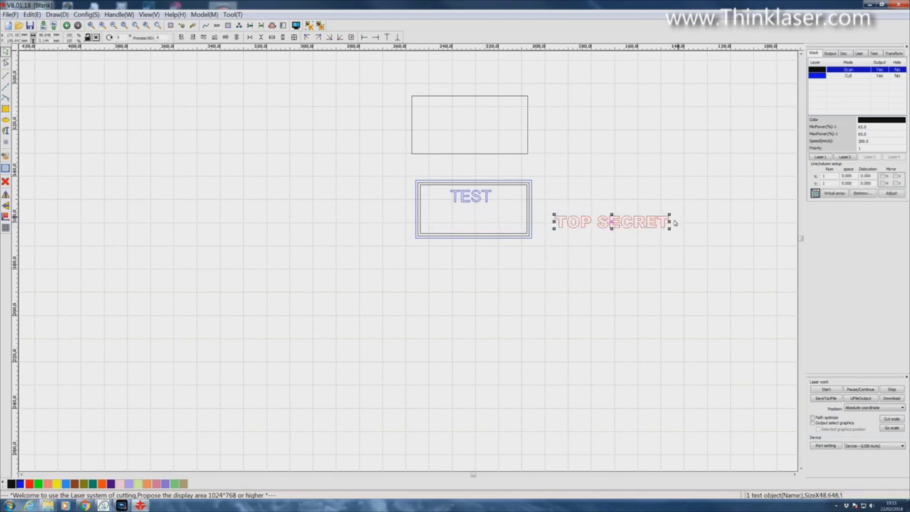
mouse_move(669, 223)
mouse_down()
mouse_move(497, 183)
mouse_move(402, 146)
mouse_move(473, 222)
mouse_up()
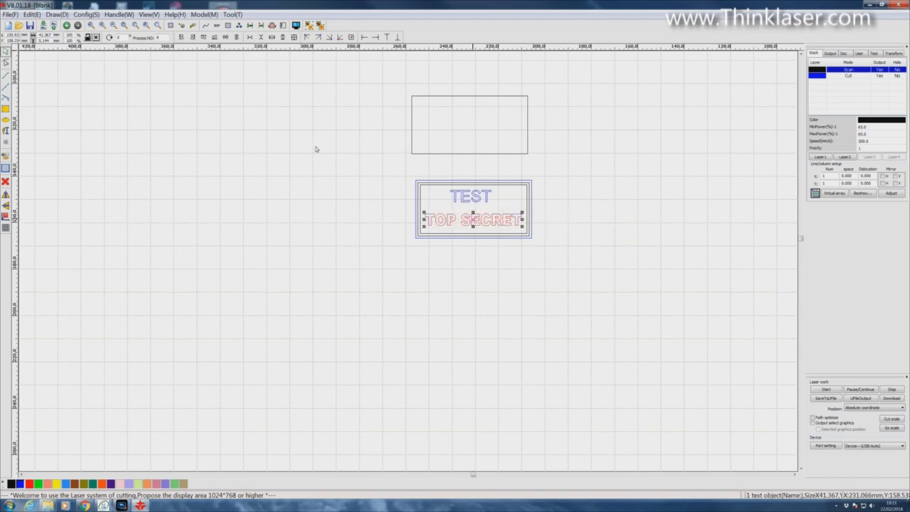
Assign the TEST and TOP SECRET texts to the black scan layer and preview the laser output
click(390, 182)
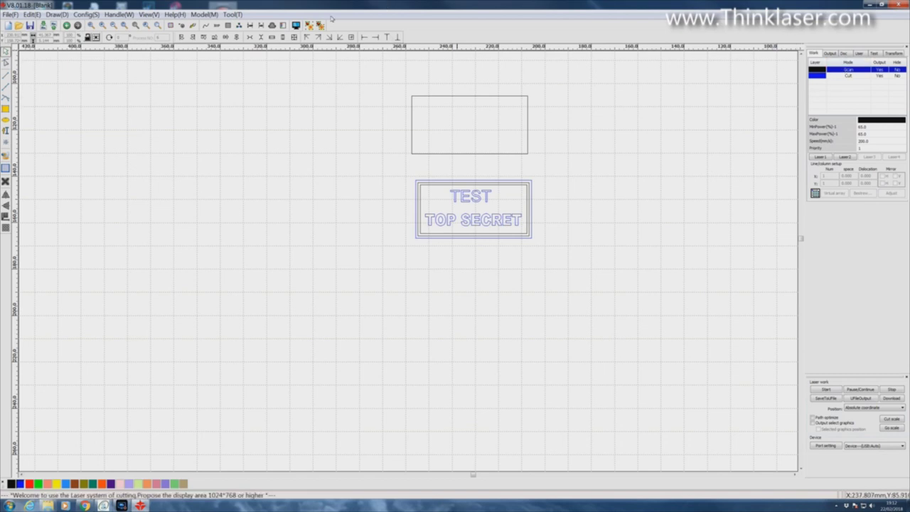
click(296, 25)
drag(422, 169, 524, 239)
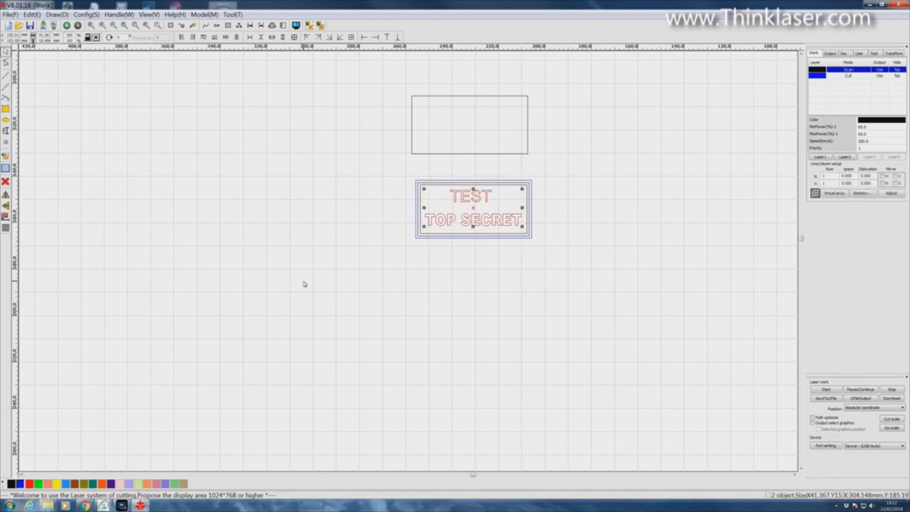
click(11, 483)
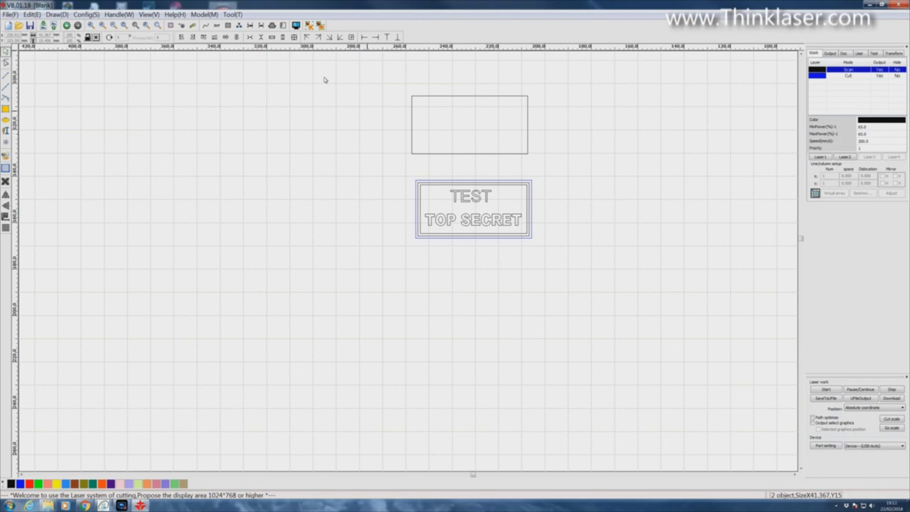
click(295, 25)
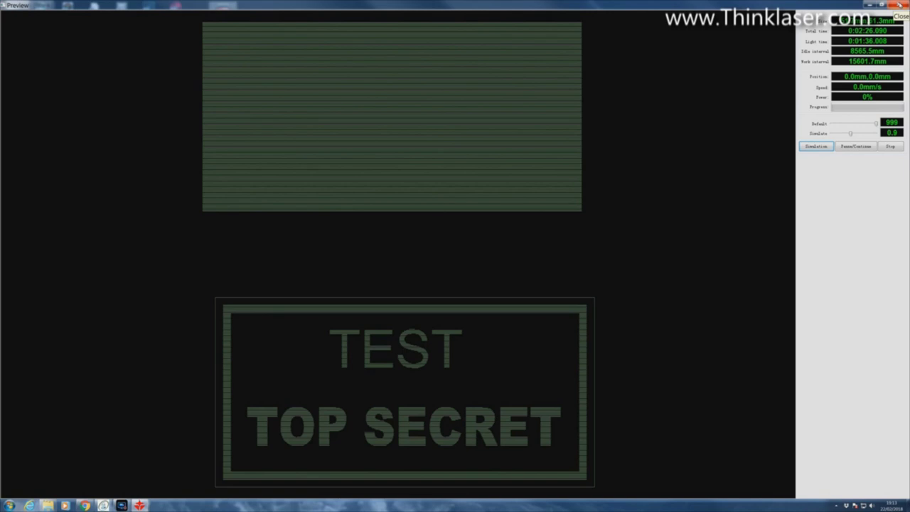
click(899, 5)
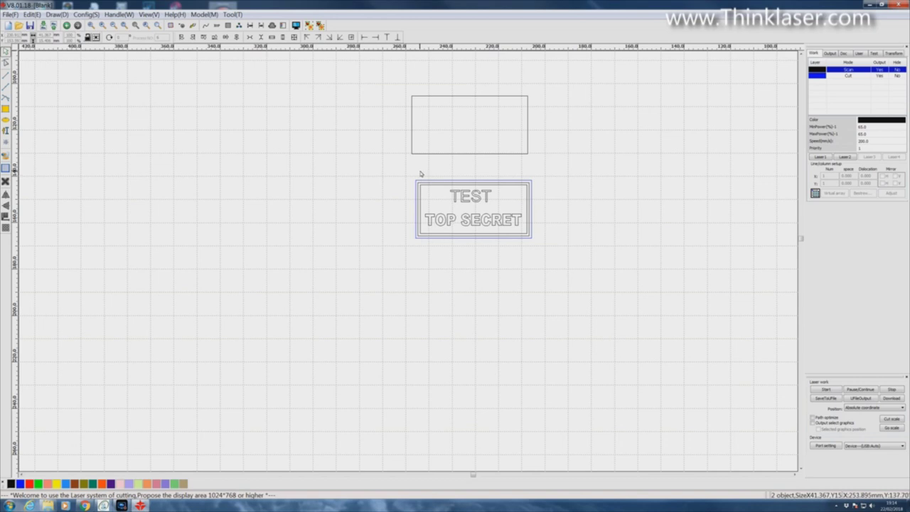
Center the separate black rectangle horizontally and vertically on the bordered TEST and TOP SECRET design
drag(420, 173, 524, 235)
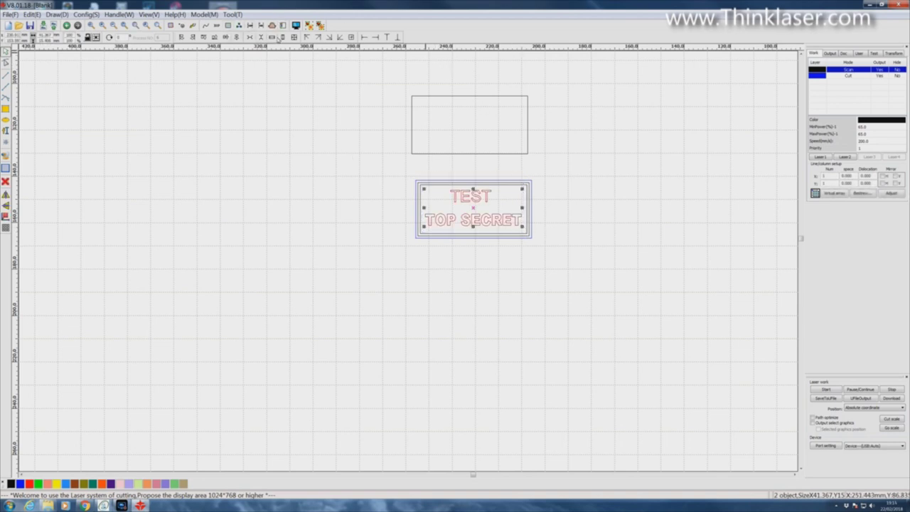
click(308, 26)
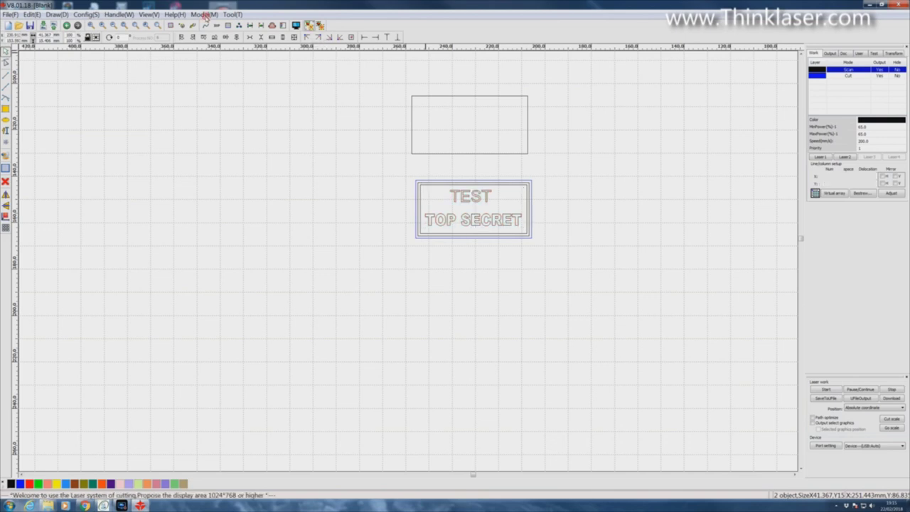
drag(361, 76, 554, 269)
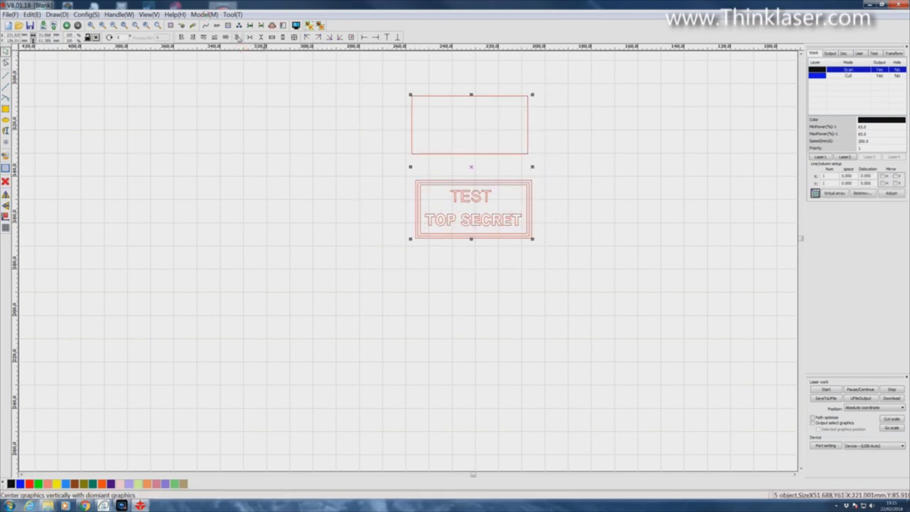
click(237, 37)
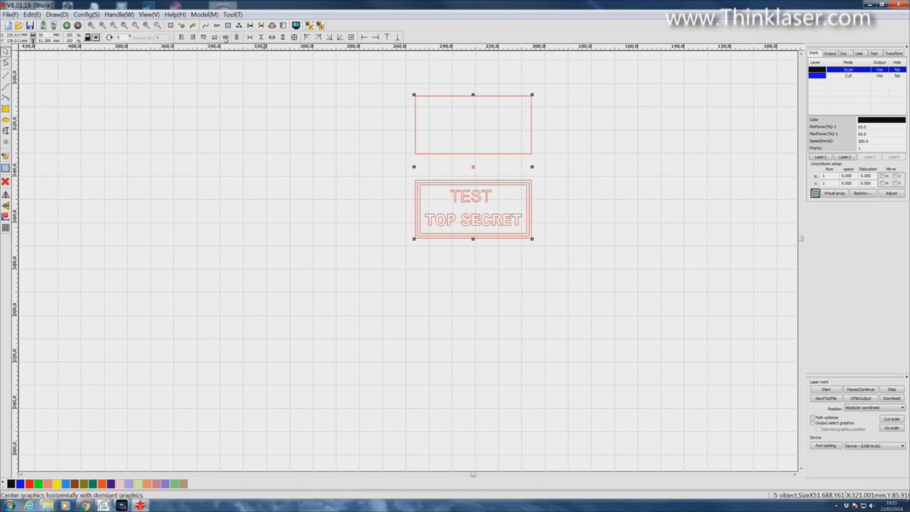
click(226, 37)
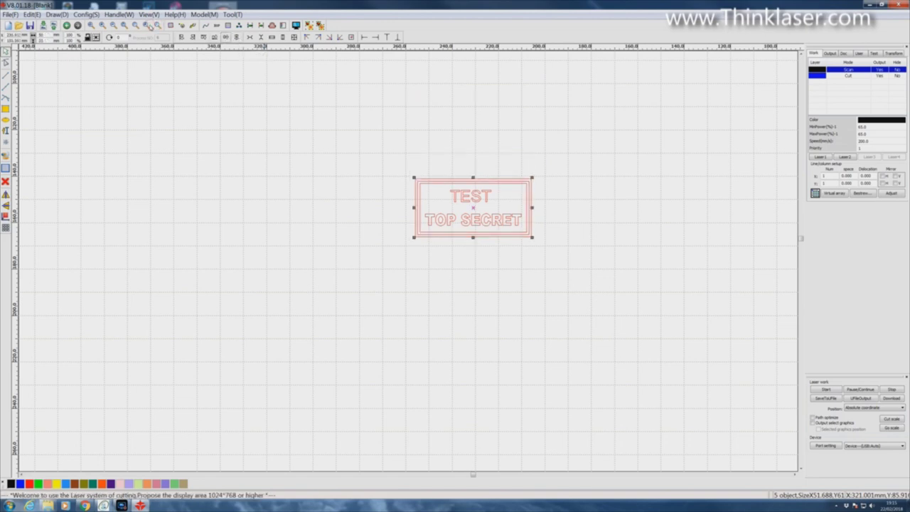
click(579, 226)
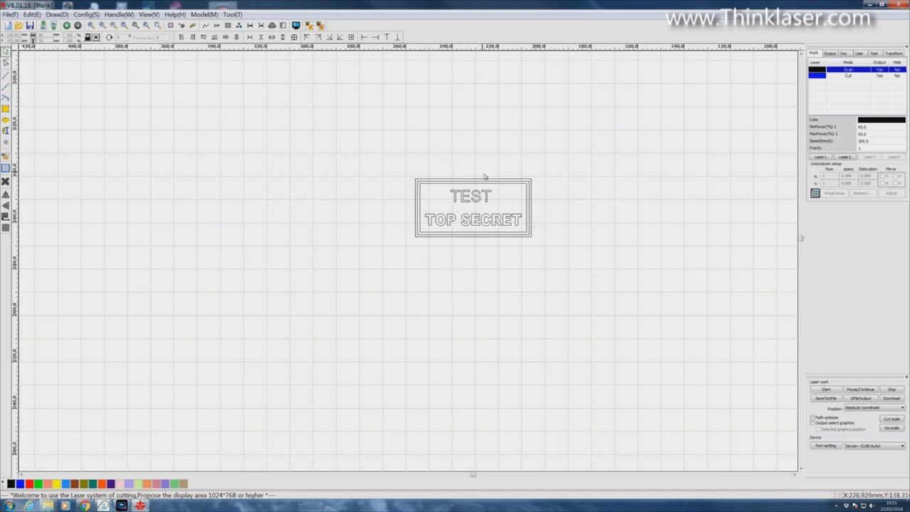
Inspect the combined rectangle, borders and text up close and preview how they will be engraved
scroll(483, 176, up, 5)
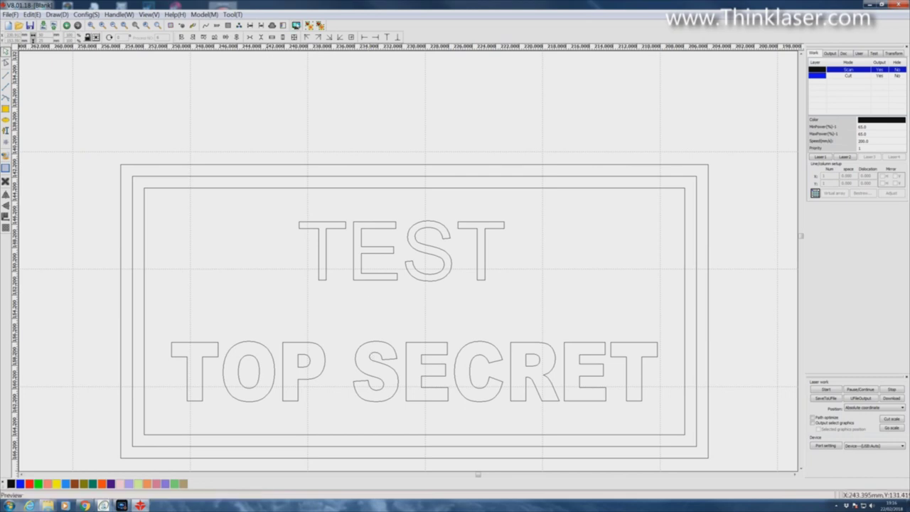
click(296, 25)
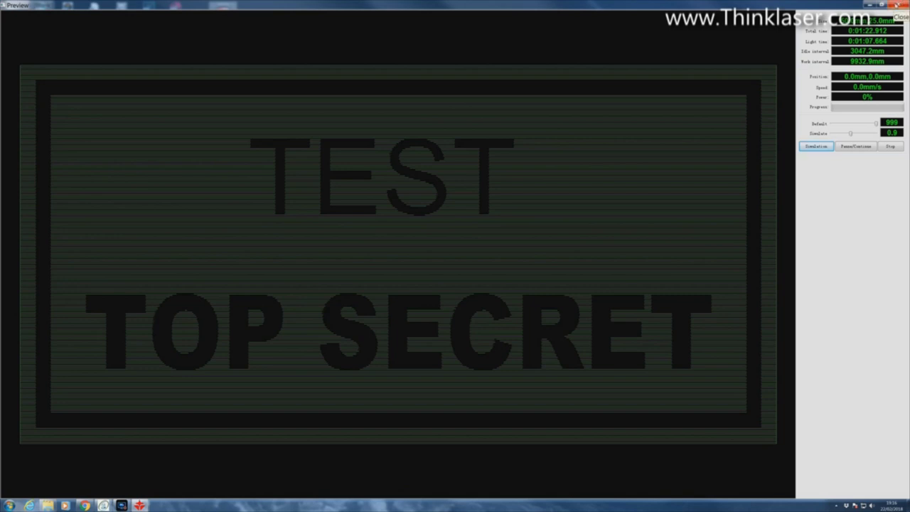
click(897, 5)
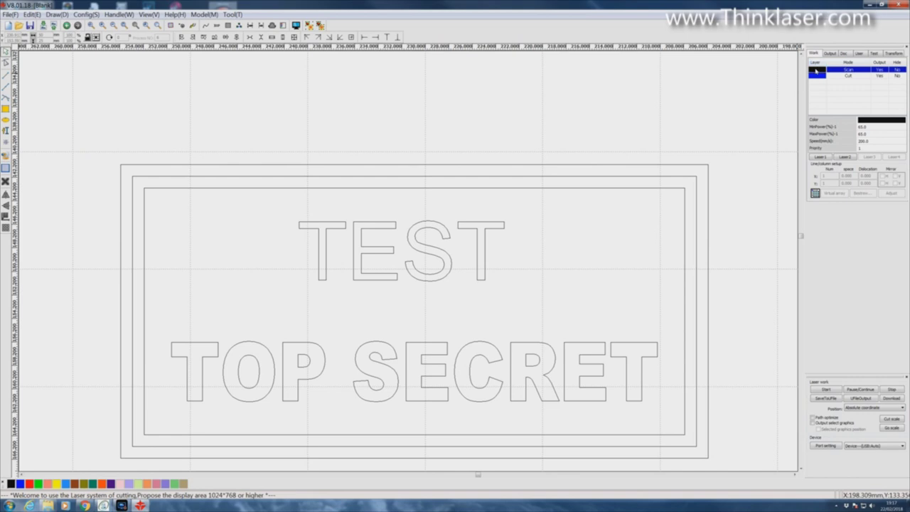
Enable the ramp effect on the black scan layer with a ramp length of 3 mm and preview the engraving
double_click(816, 72)
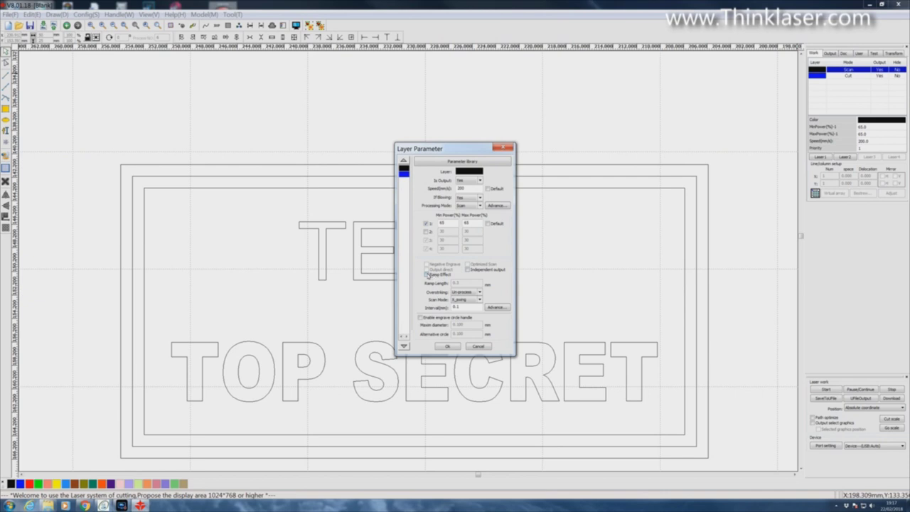
click(427, 275)
double_click(462, 284)
text(3)
click(447, 347)
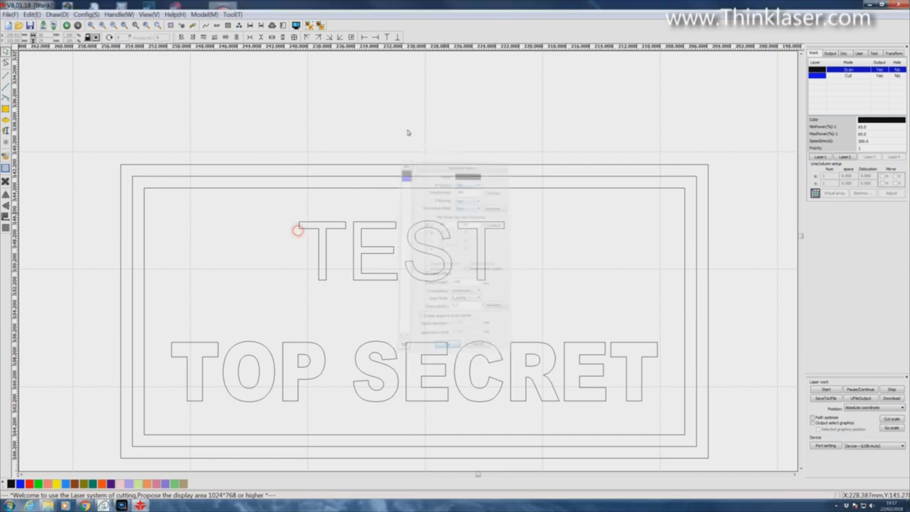
click(296, 26)
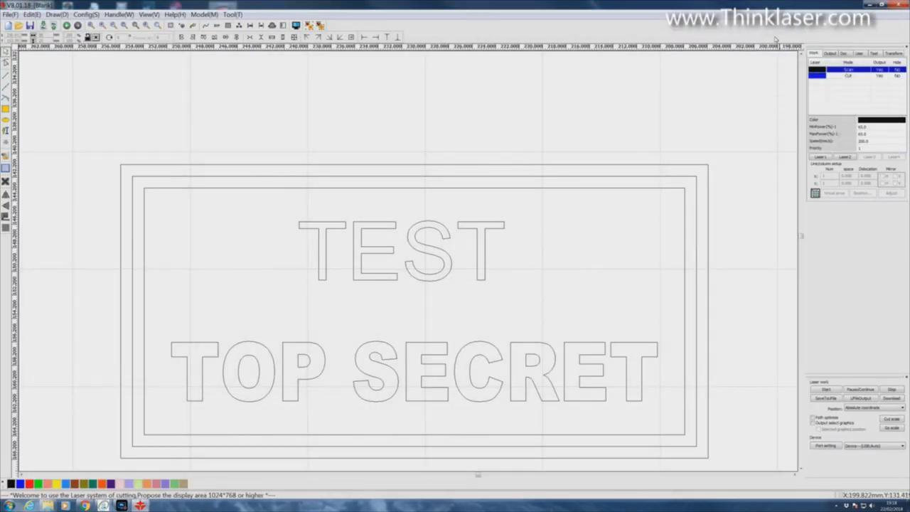
Set the black scan layer's ramp length to 0.3 mm and preview the engraving
double_click(817, 69)
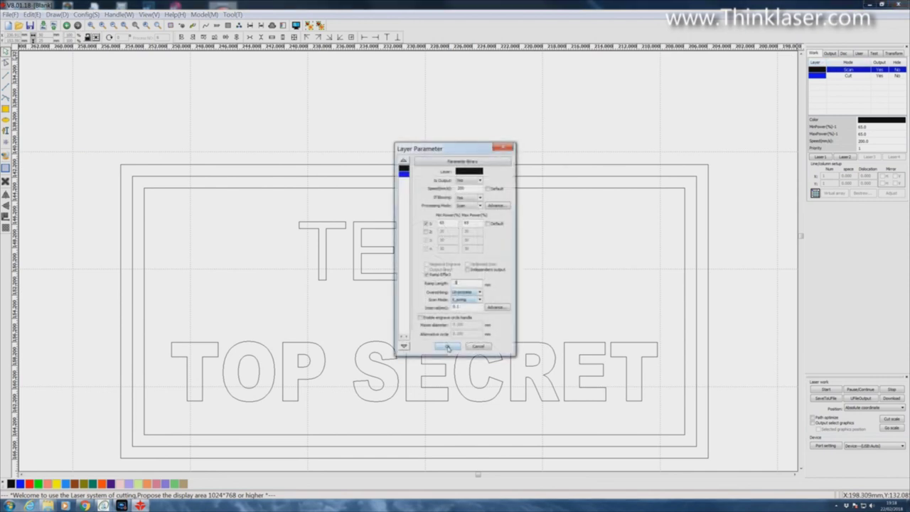
click(446, 346)
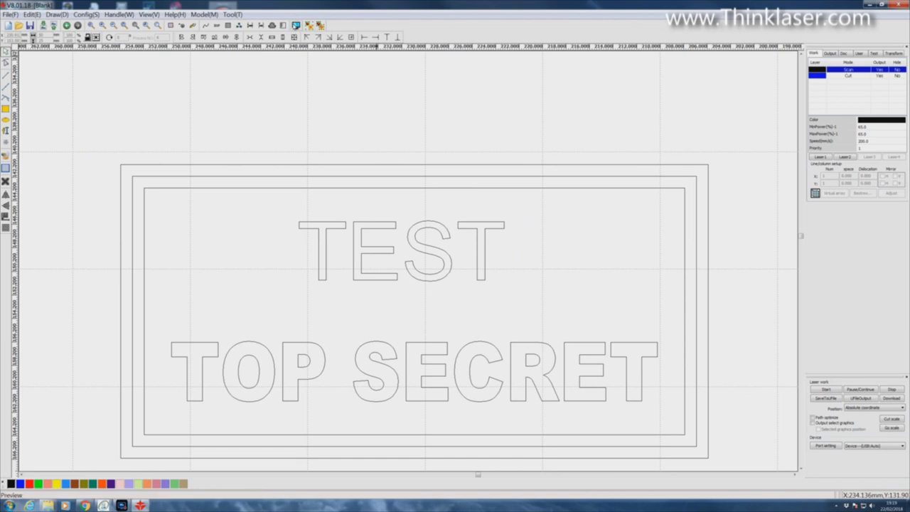
click(297, 26)
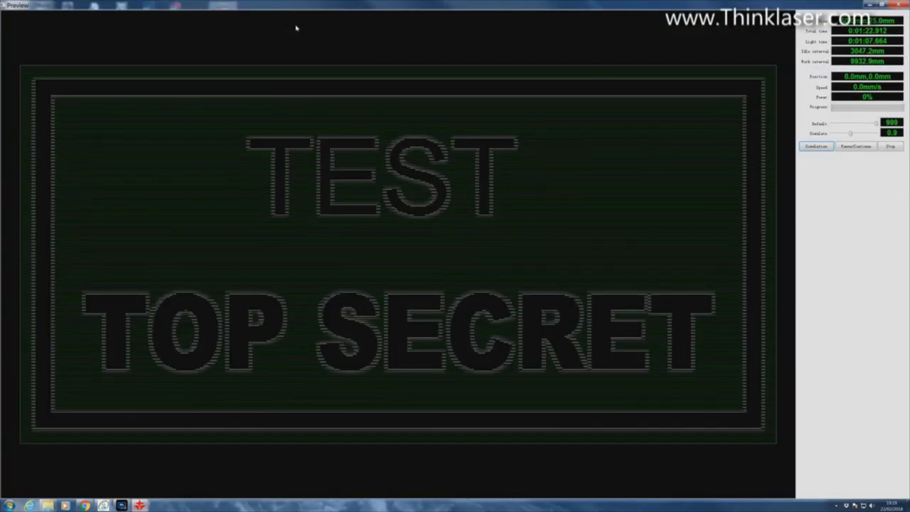